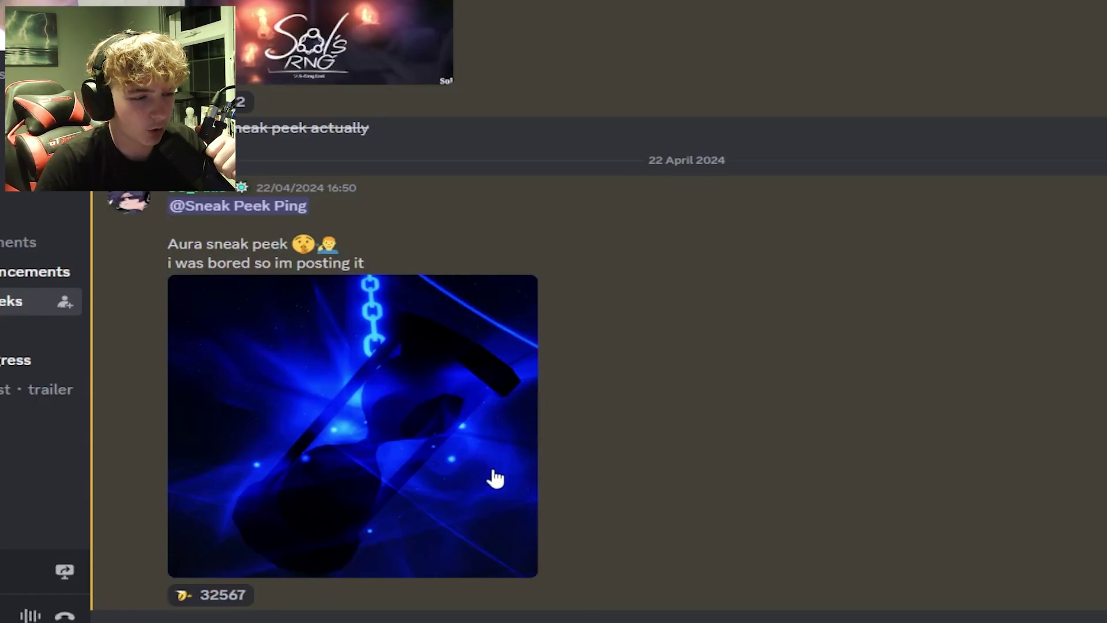
Enlarge the blue aura sneak-peek image and dismiss its right-click options menu.
left_click(497, 478)
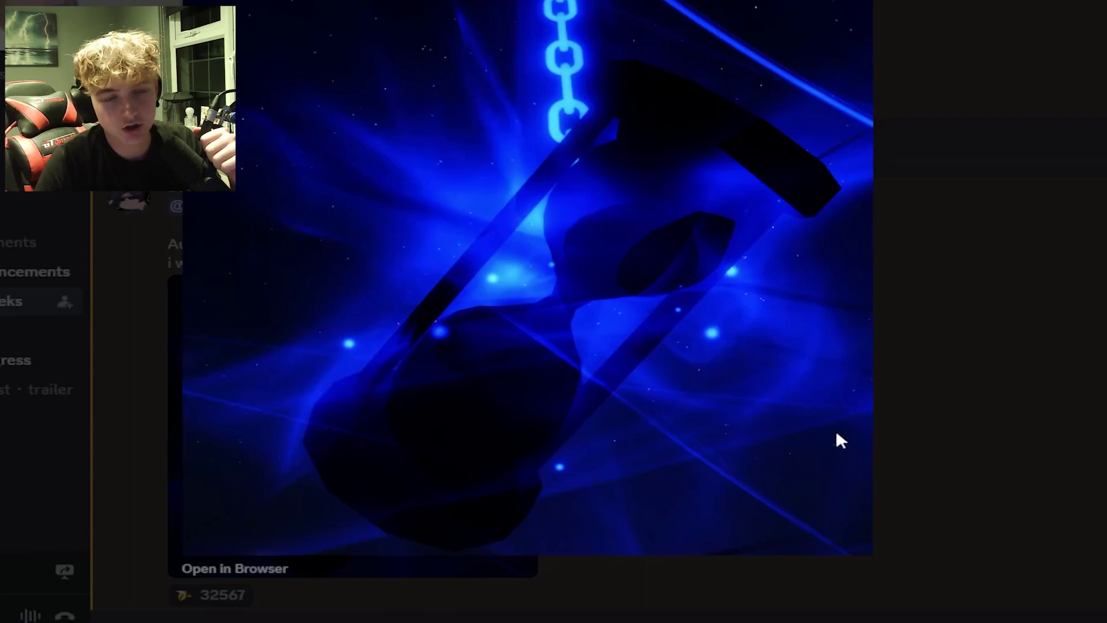
right_click(570, 80)
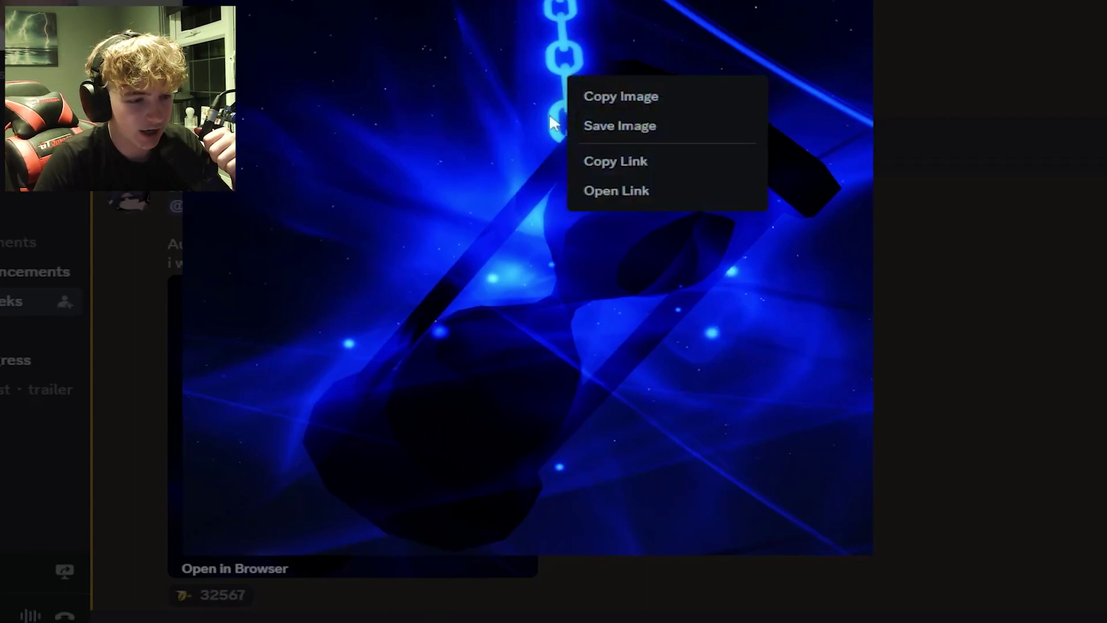
left_click(836, 207)
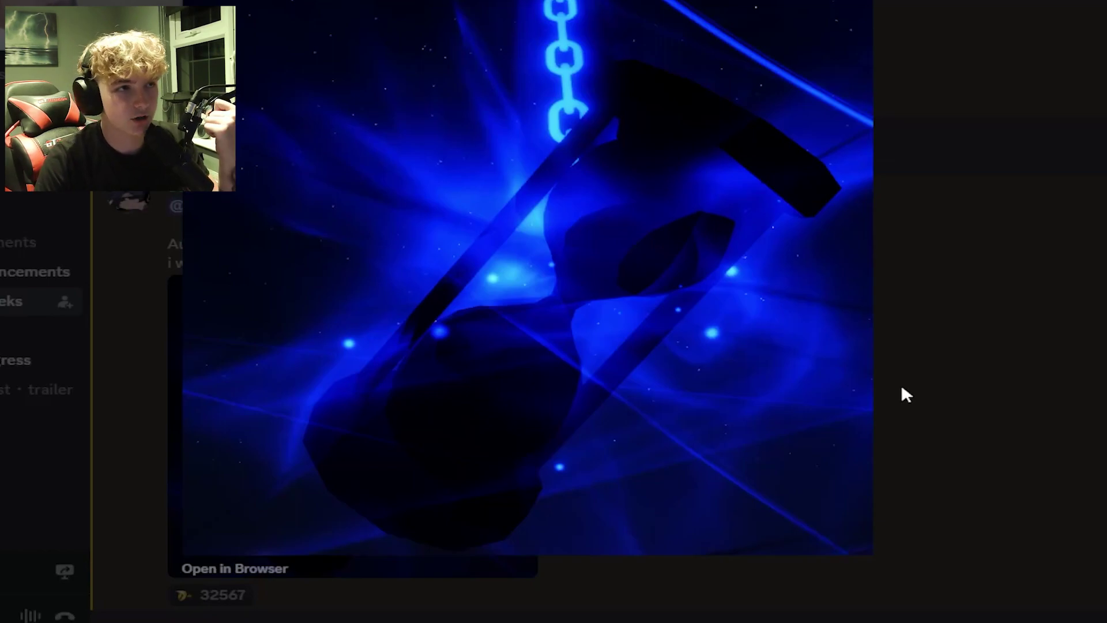
Close the blue aura lightbox and enlarge the red campsite sneak-peek image from 6 May 2024.
left_click(922, 387)
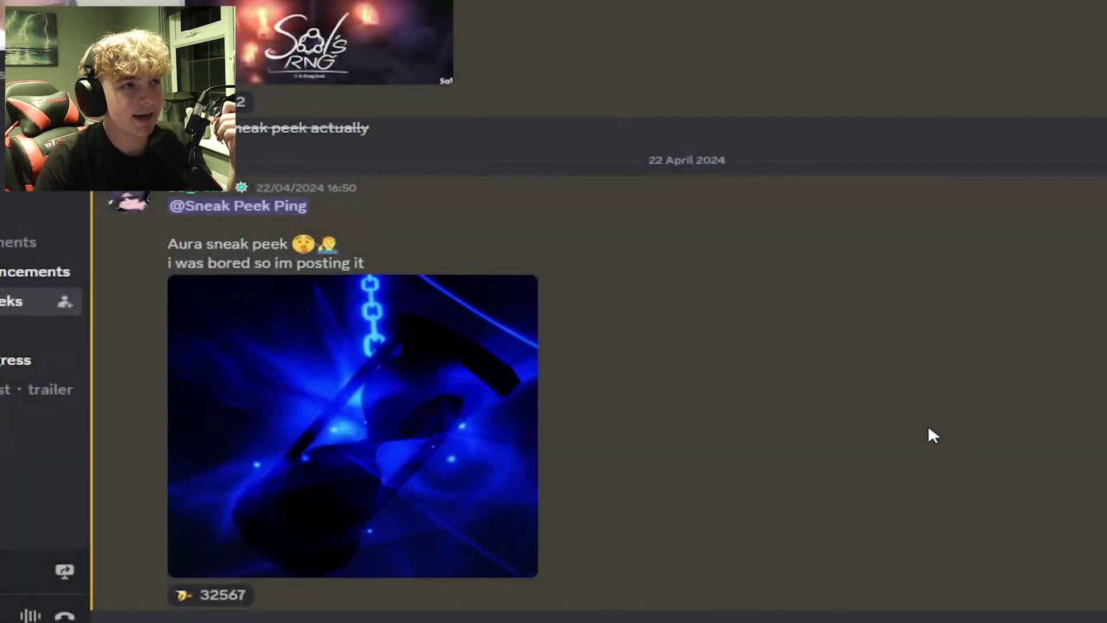
scroll(884, 445, "down", 4)
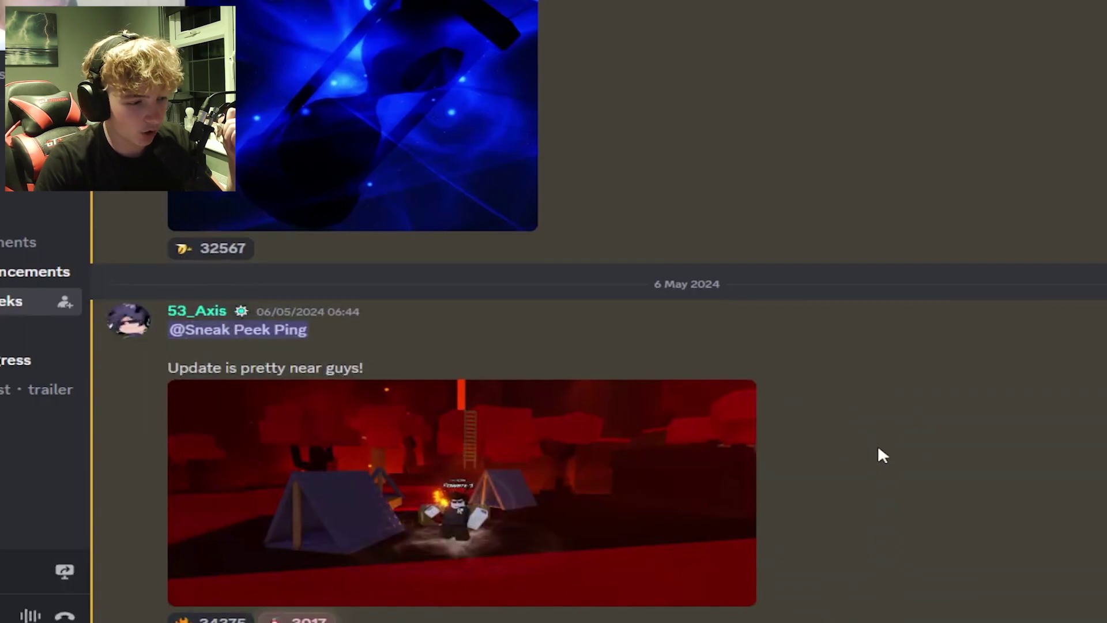
left_click(700, 481)
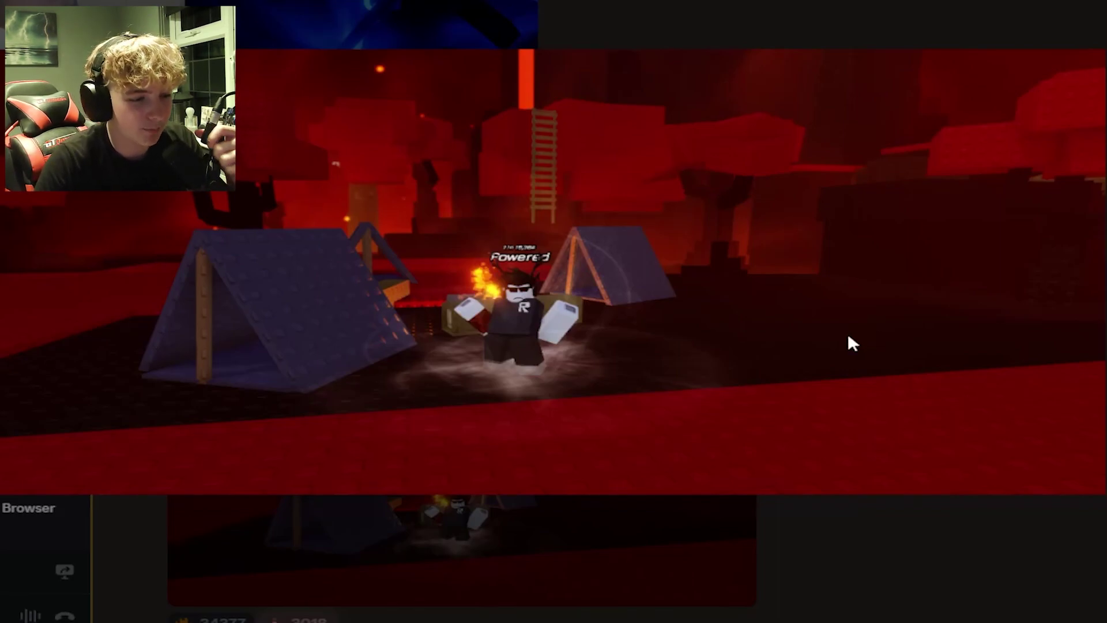
left_click(875, 527)
scroll(701, 498, "down", 2)
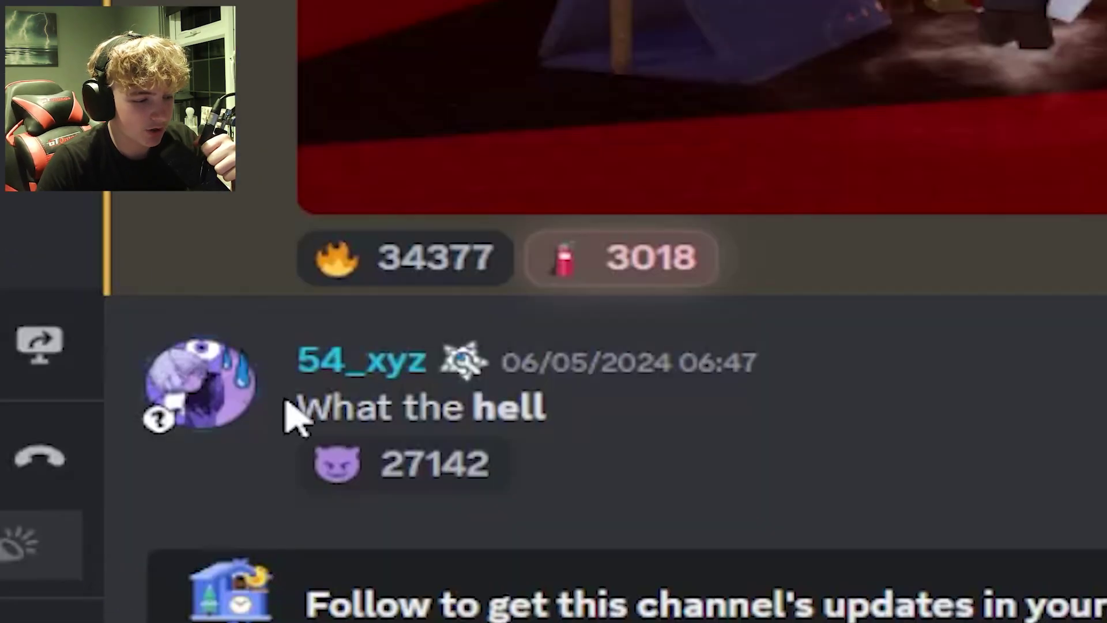
left_click_drag(169, 596, 276, 604)
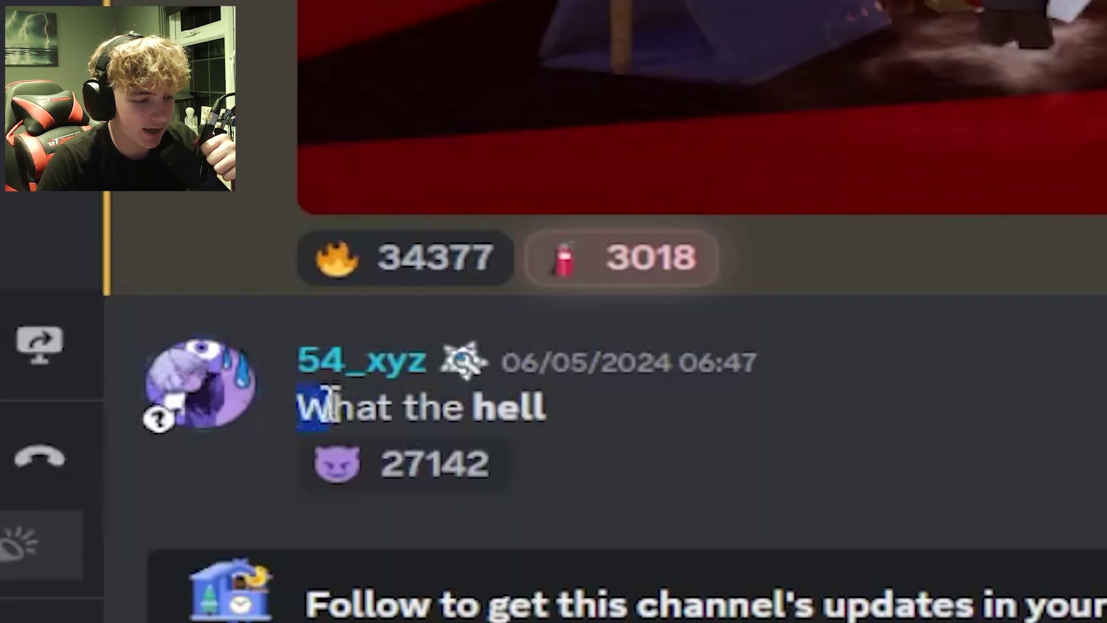
left_click_drag(549, 412, 475, 406)
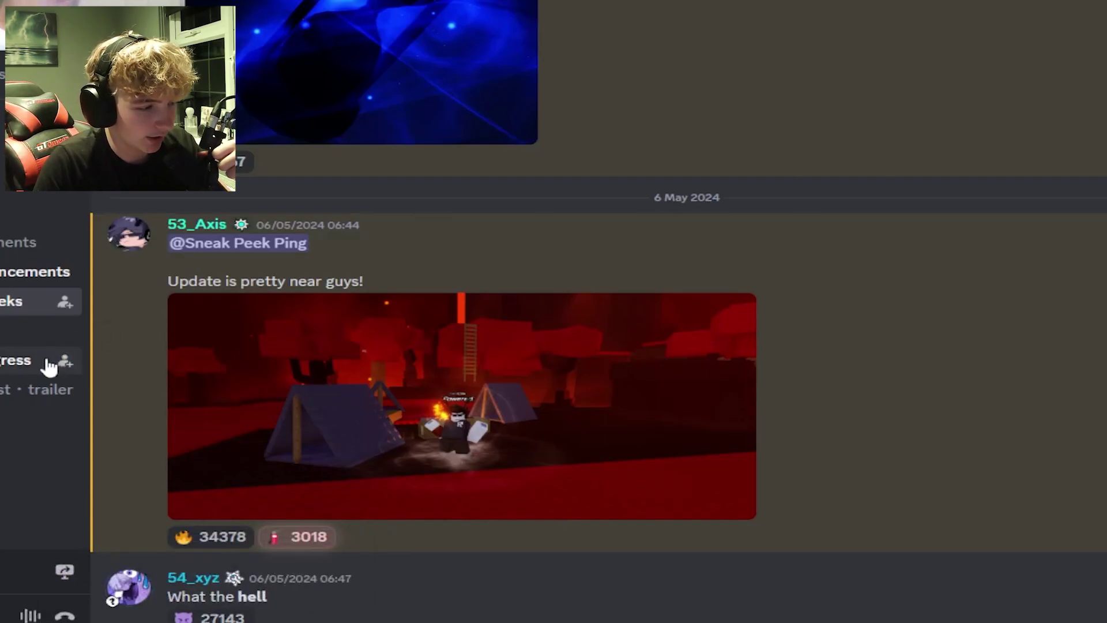
scroll(44, 390, "down", 3)
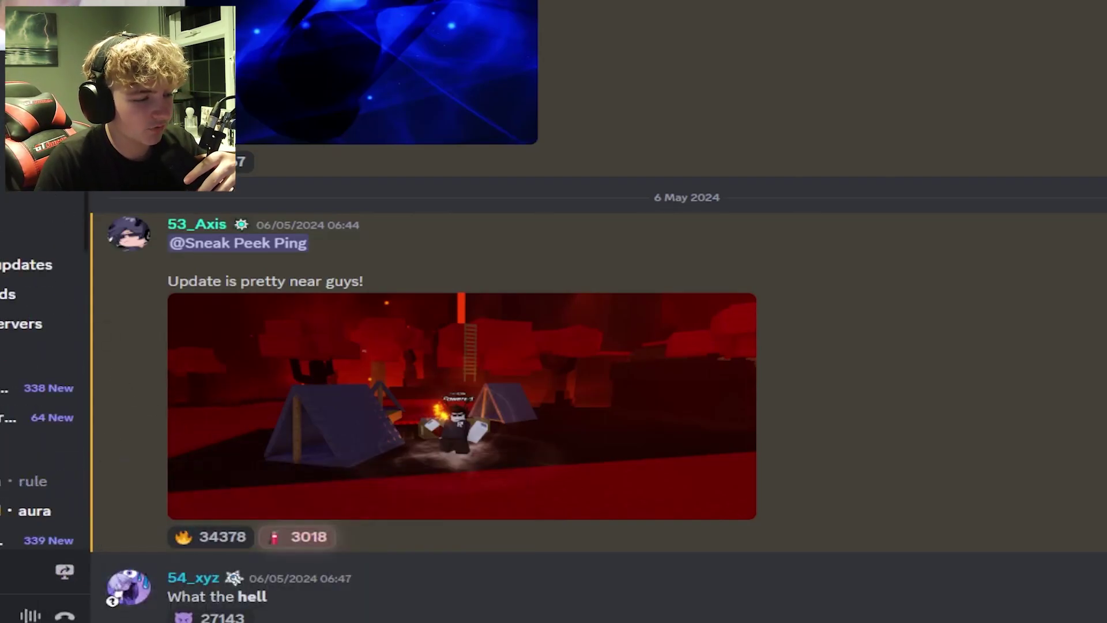
scroll(43, 389, "down", 3)
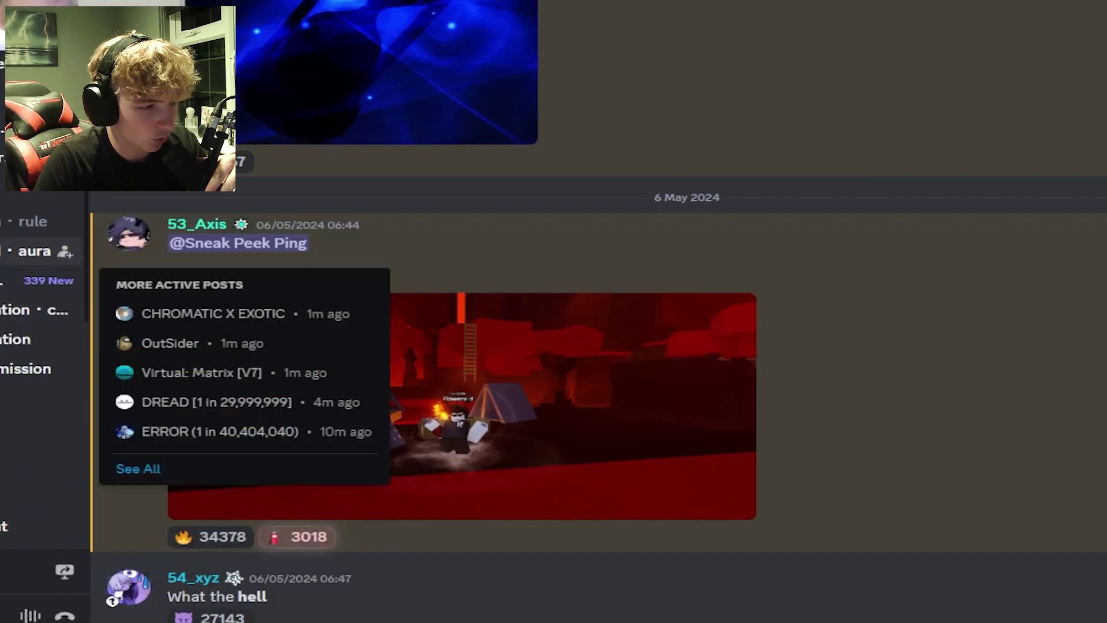
Enter the aura showcase channel and play the Aquatic Rework and OBLIVION aura videos.
left_click(35, 251)
scroll(934, 455, "down", 5)
scroll(915, 458, "down", 5)
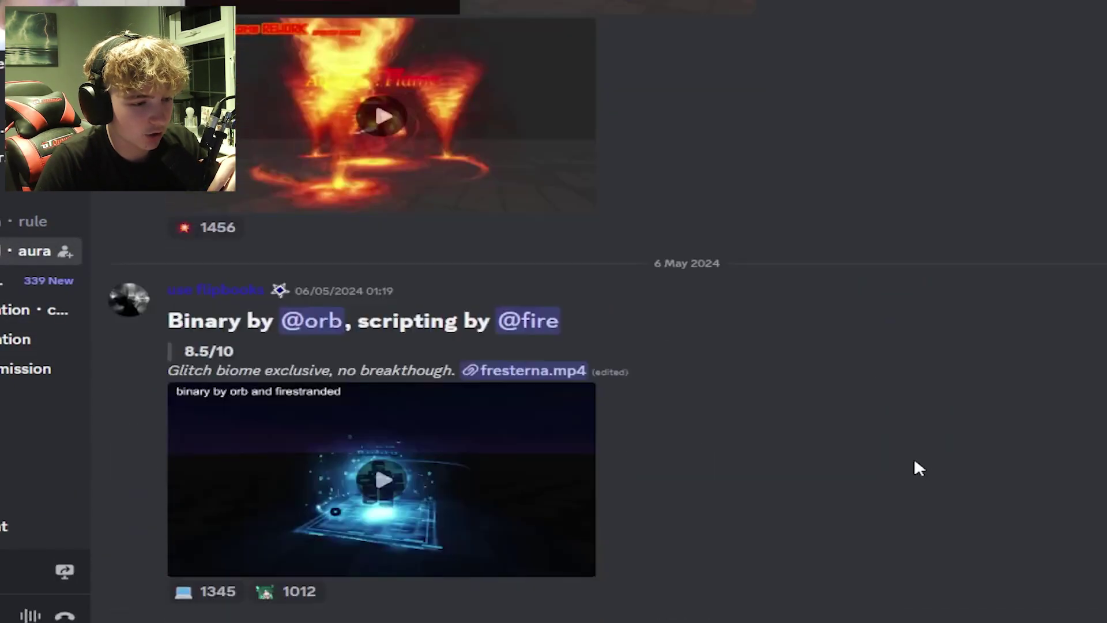
scroll(882, 449, "down", 5)
scroll(881, 424, "down", 4)
scroll(882, 419, "down", 5)
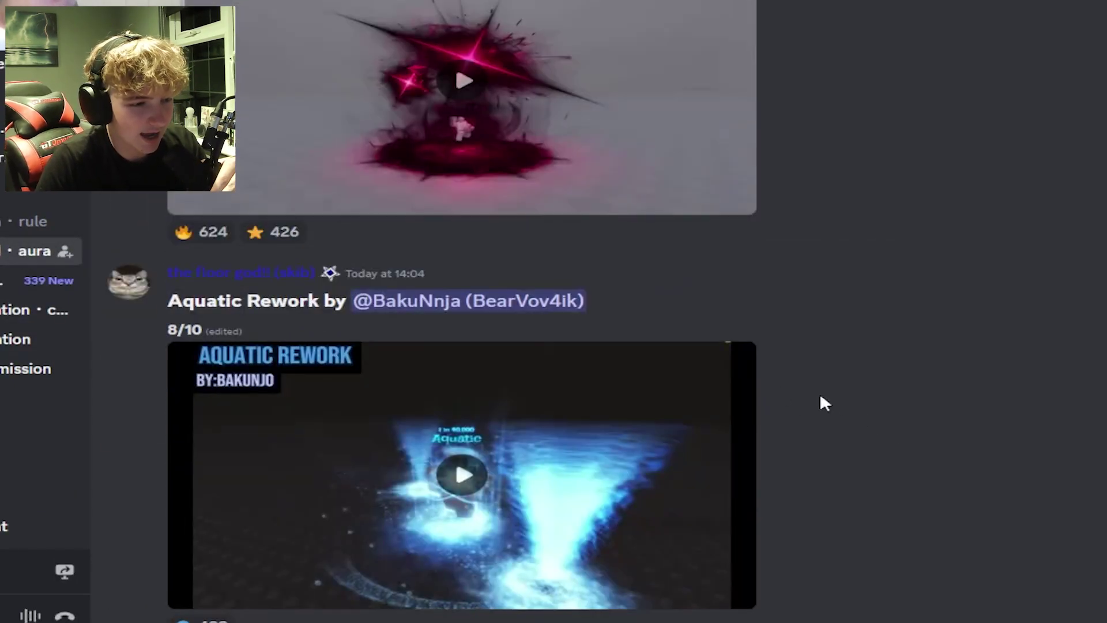
mouse_move(461, 474)
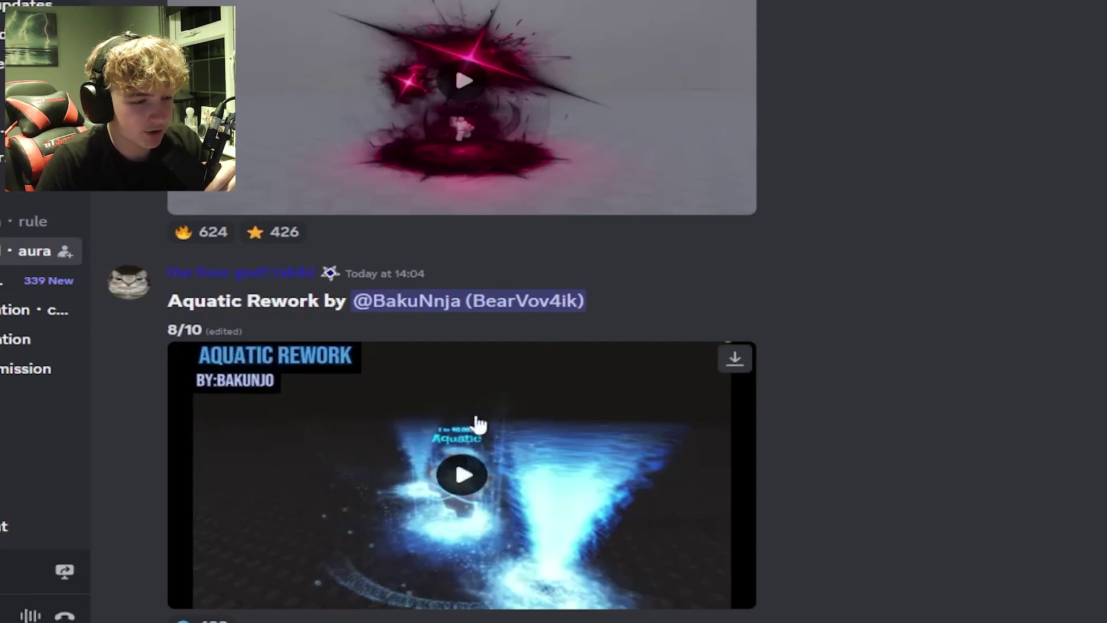
left_click(465, 481)
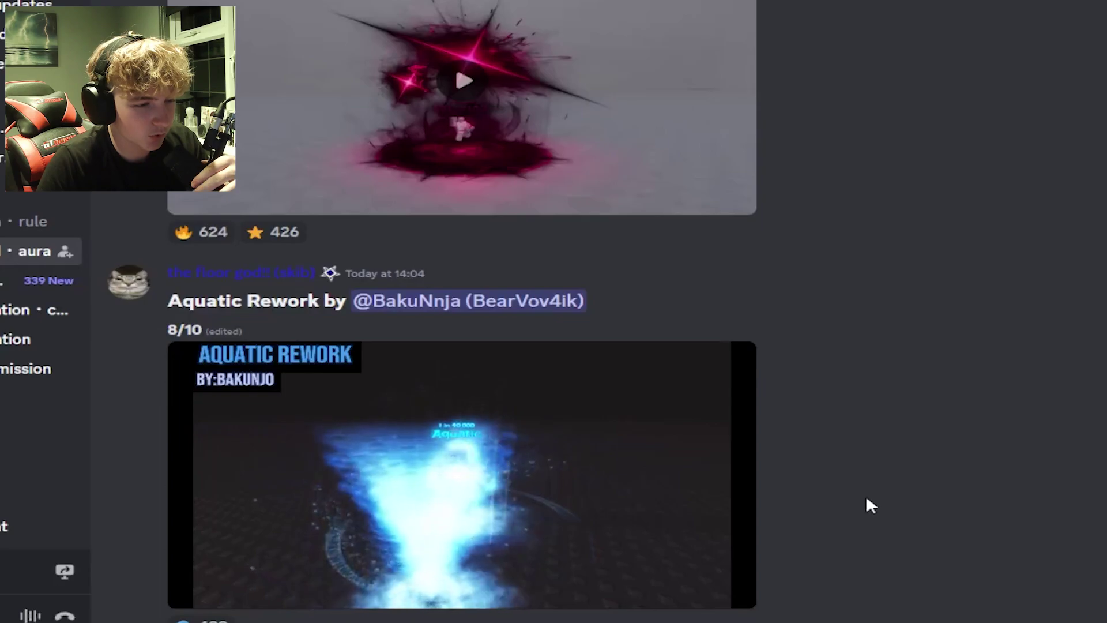
scroll(867, 500, "up", 1)
scroll(884, 501, "up", 2)
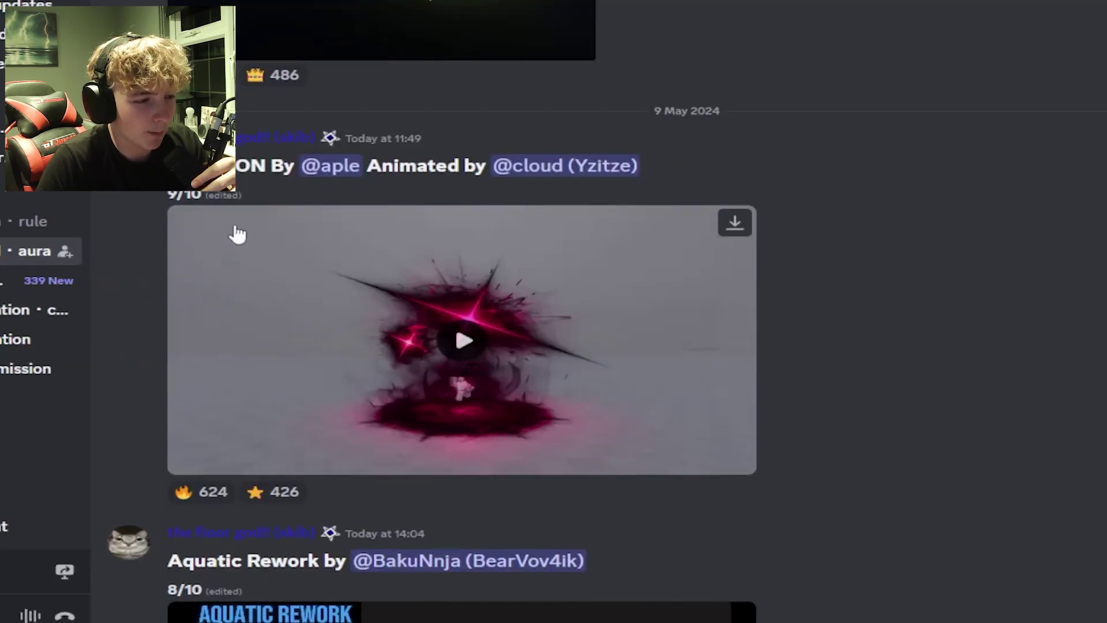
left_click(464, 347)
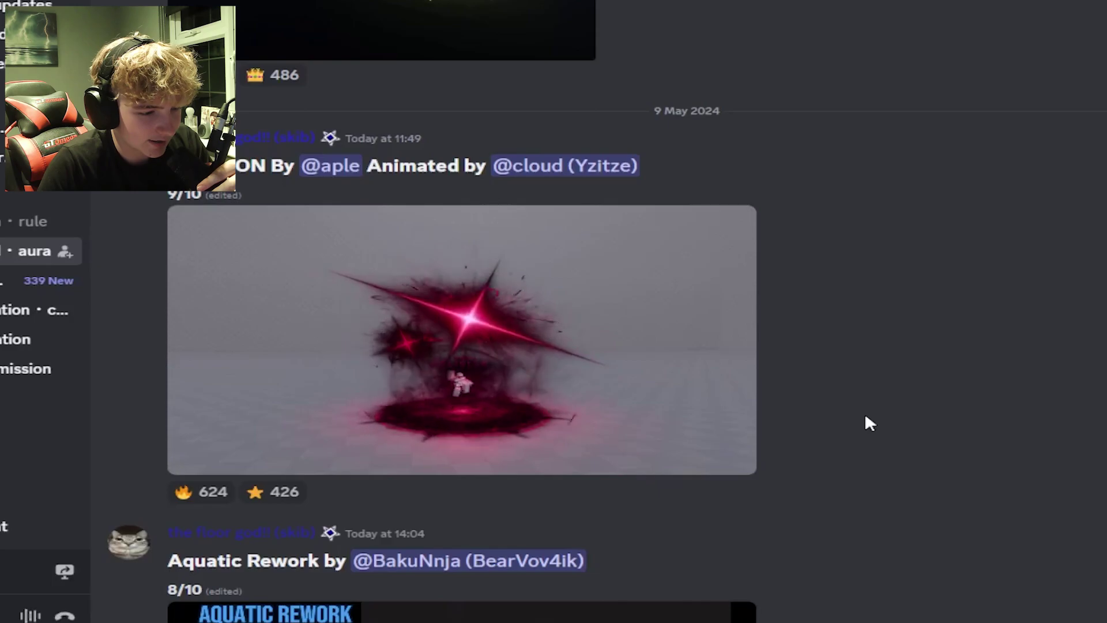
scroll(865, 412, "up", 5)
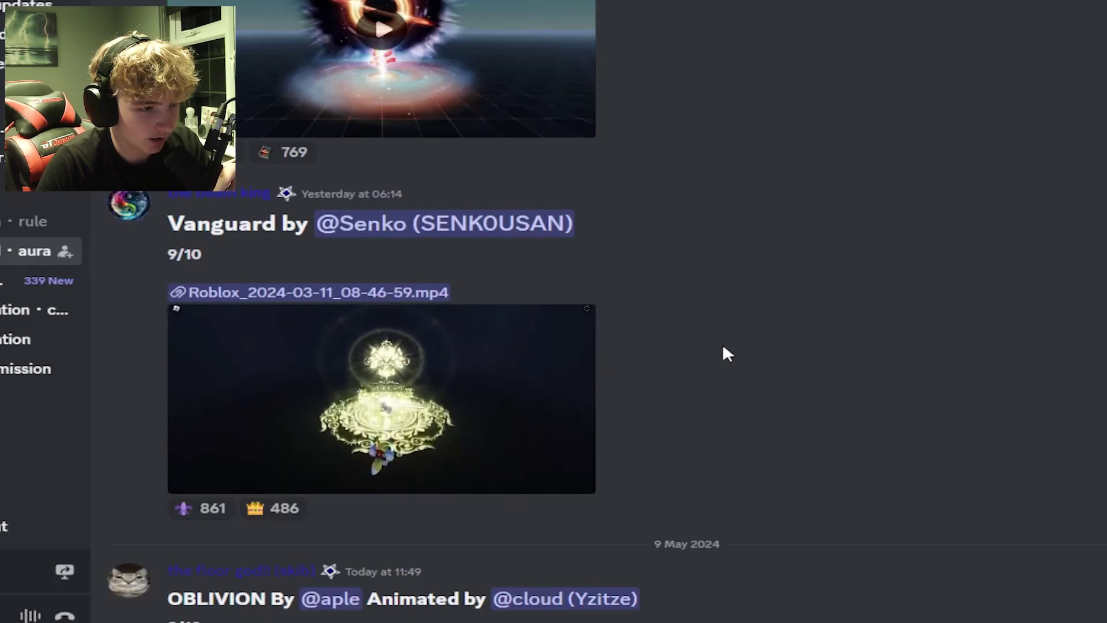
scroll(694, 387, "up", 5)
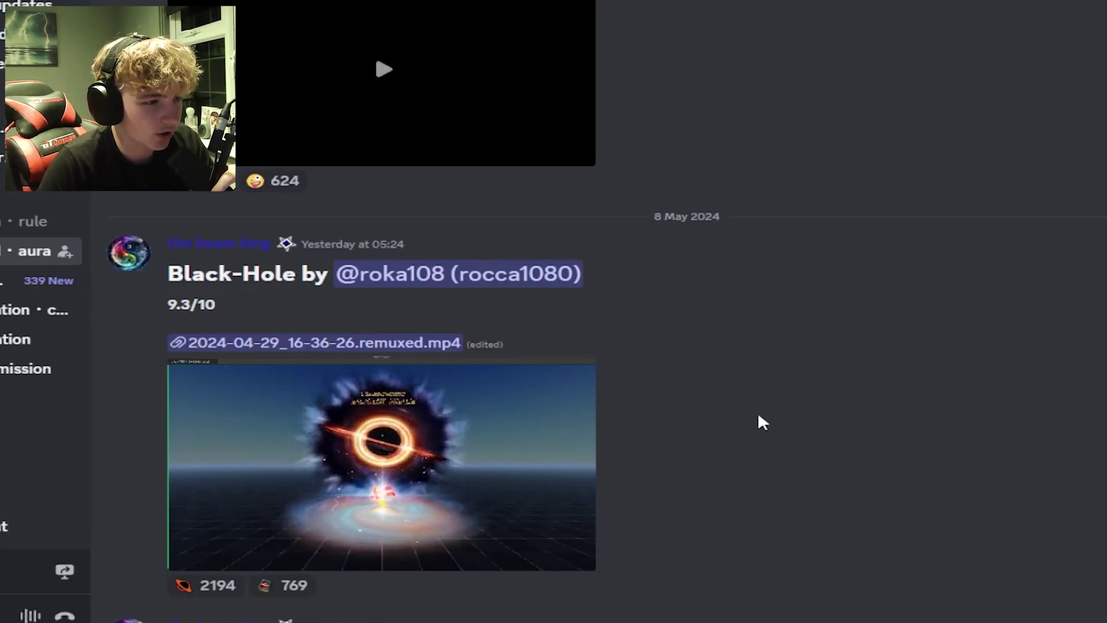
scroll(736, 437, "up", 5)
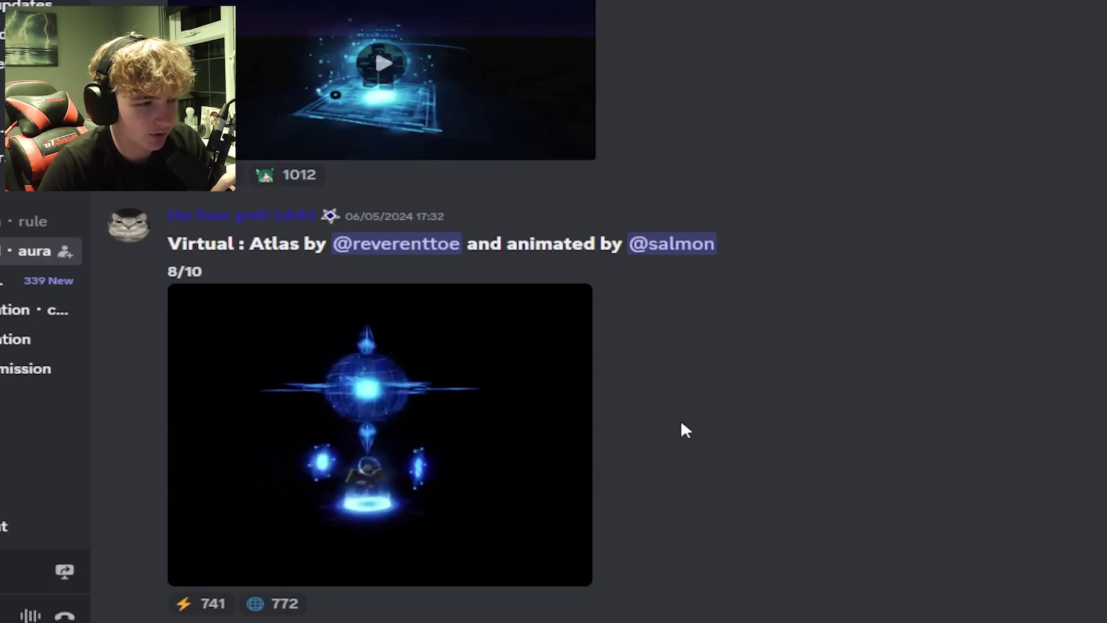
scroll(681, 420, "up", 3)
left_click(345, 294)
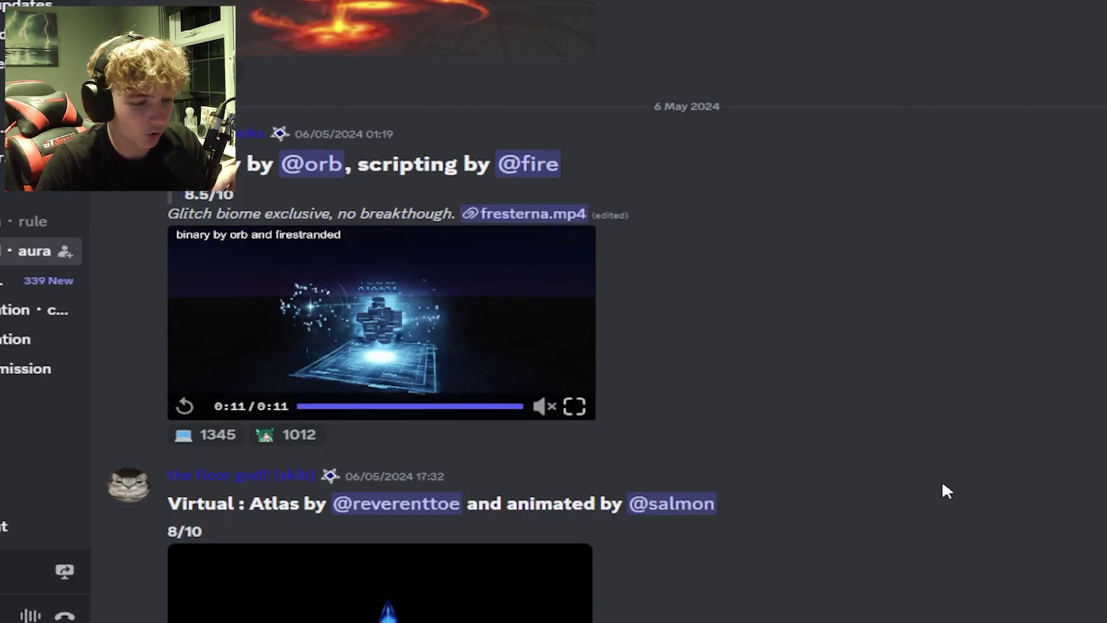
scroll(942, 480, "down", 1)
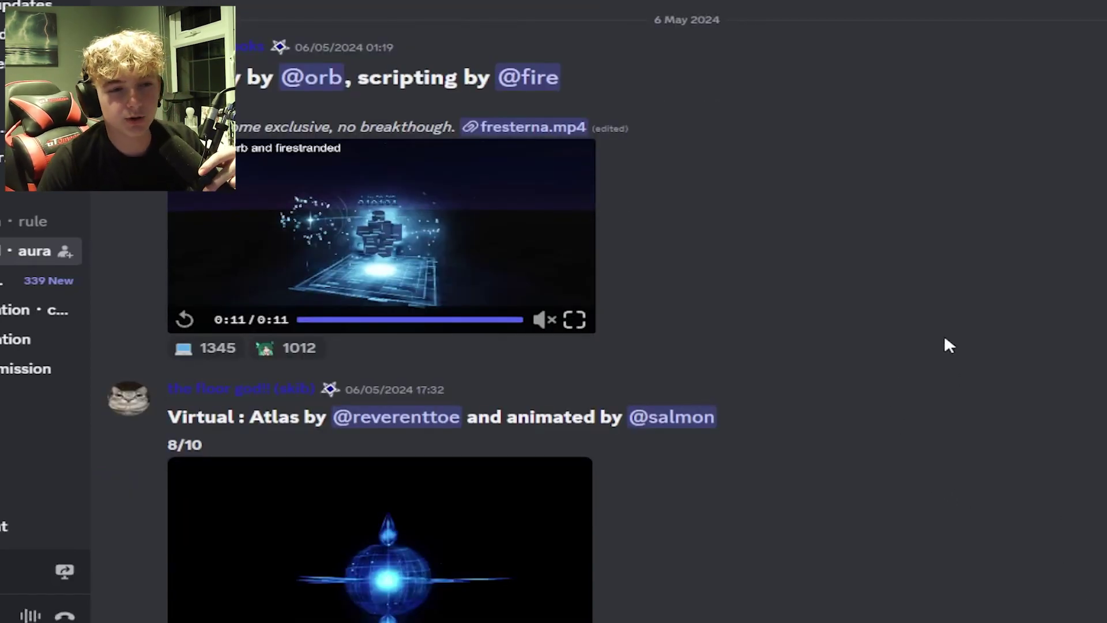
scroll(940, 312, "up", 3)
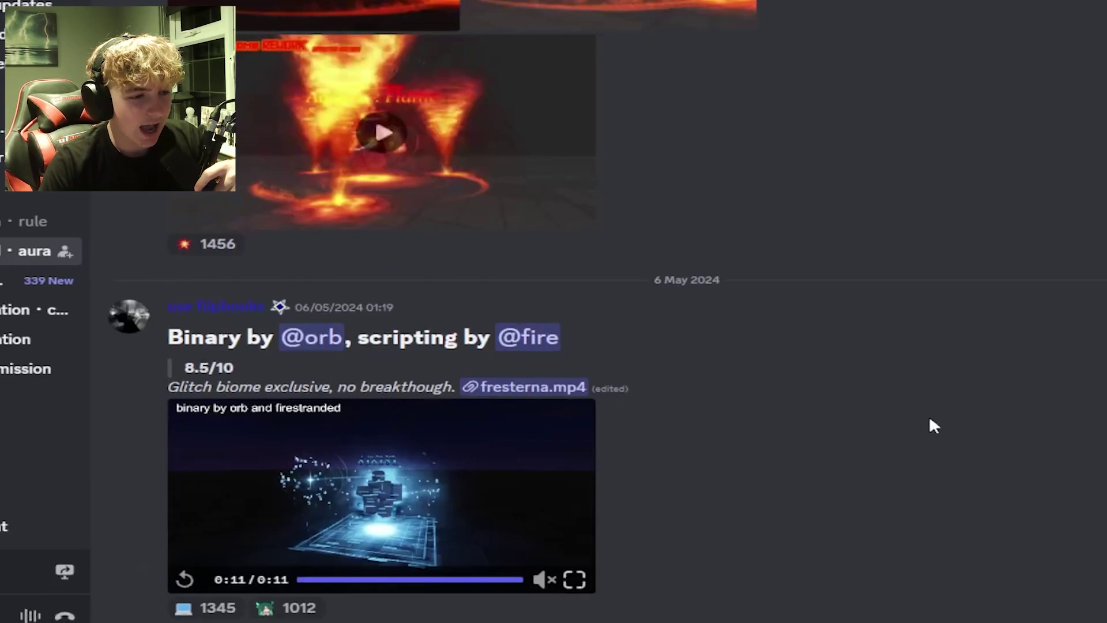
scroll(929, 416, "down", 1)
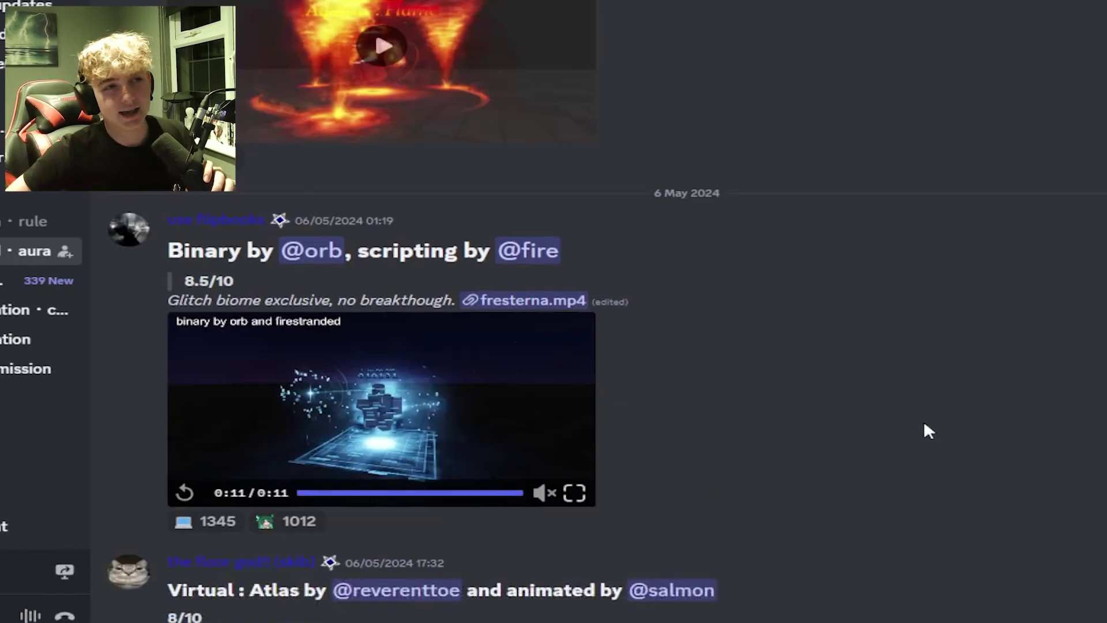